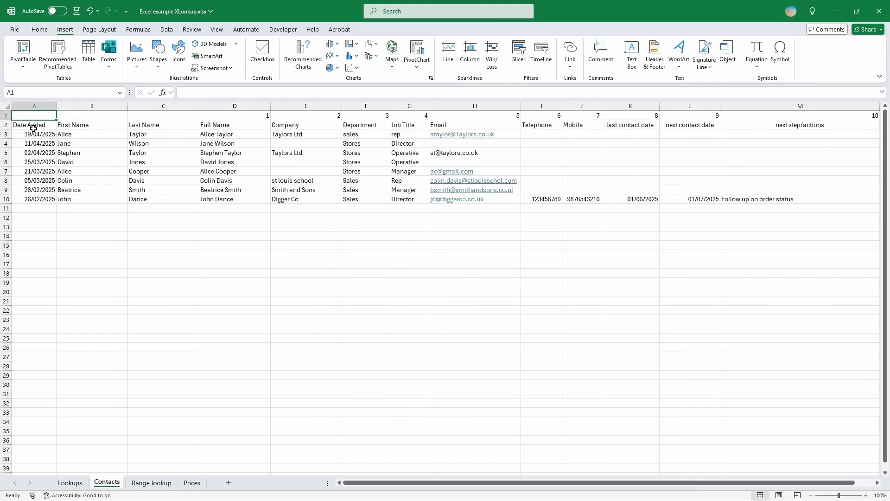
Convert the contact list A2:M10 into an Excel table with a header row.
{"action": "left_click_drag", "start_coordinate": [33, 125], "coordinate": [748, 201]}
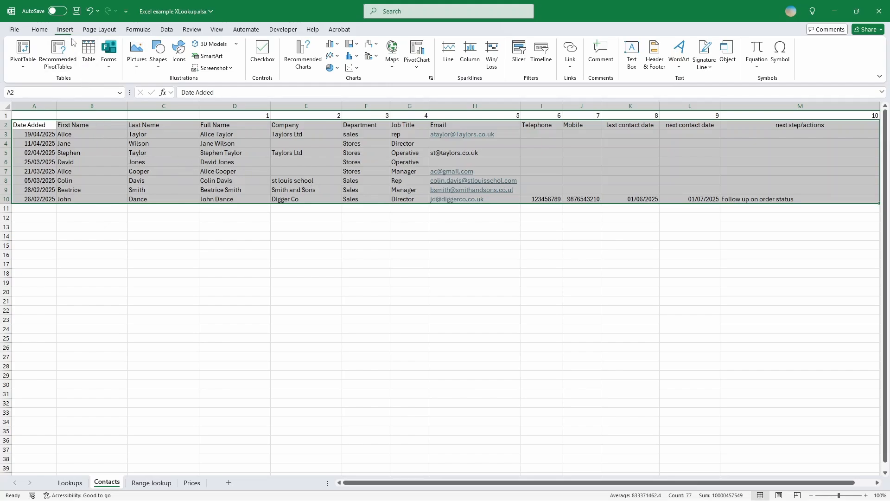
{"action": "left_click", "coordinate": [88, 51]}
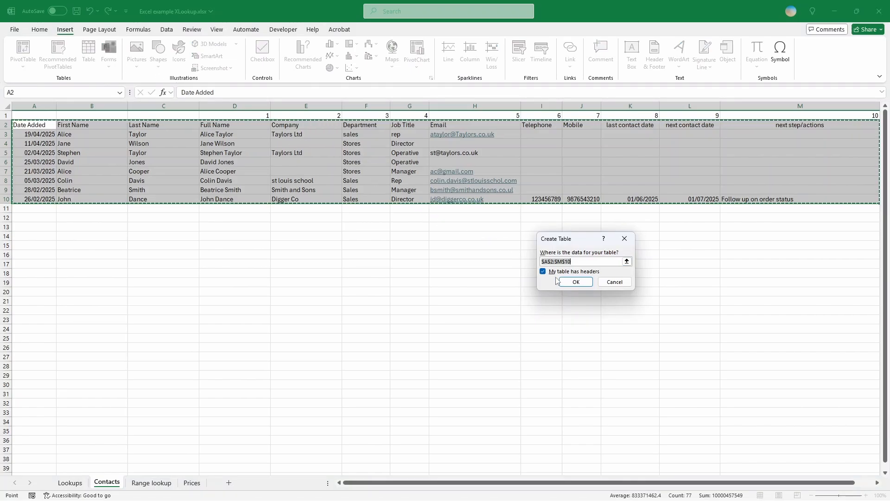
{"action": "left_click", "coordinate": [573, 281]}
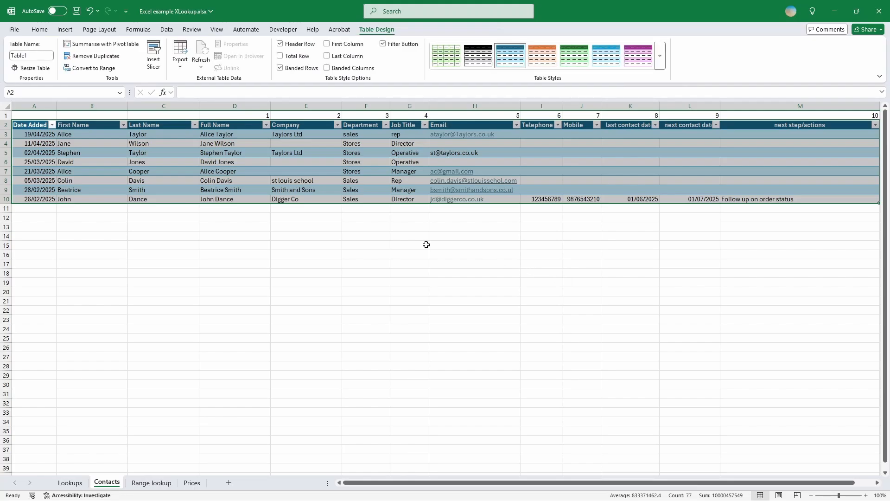
Rename Table1 to ContactsTable in the Table Name box.
{"action": "left_click", "coordinate": [42, 56]}
{"action": "type", "text": "ContactsTab"}
{"action": "key", "text": "Return"}
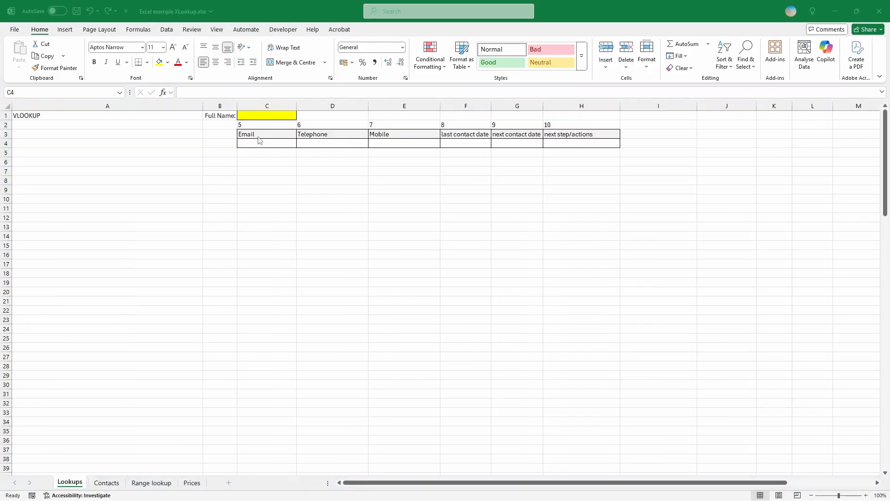
On the Contacts sheet, check the column numbers from Full Name (1) along to Email (5).
{"action": "left_click", "coordinate": [105, 485]}
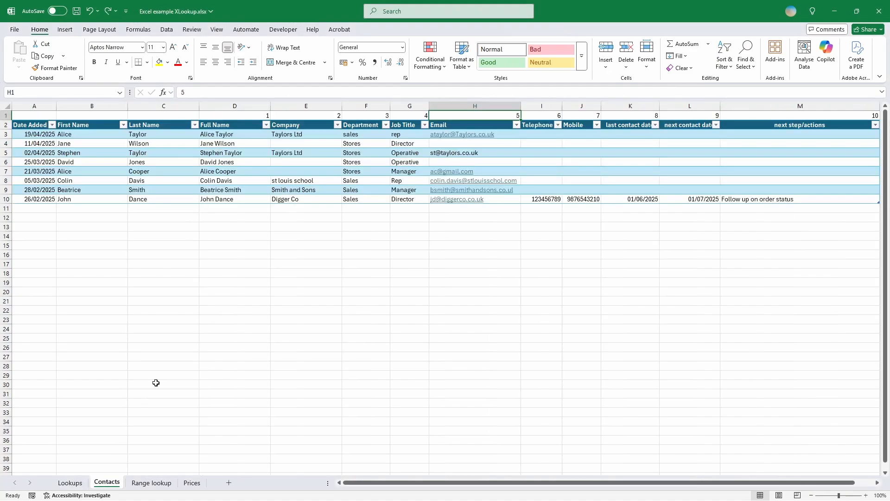
{"action": "left_click", "coordinate": [250, 115]}
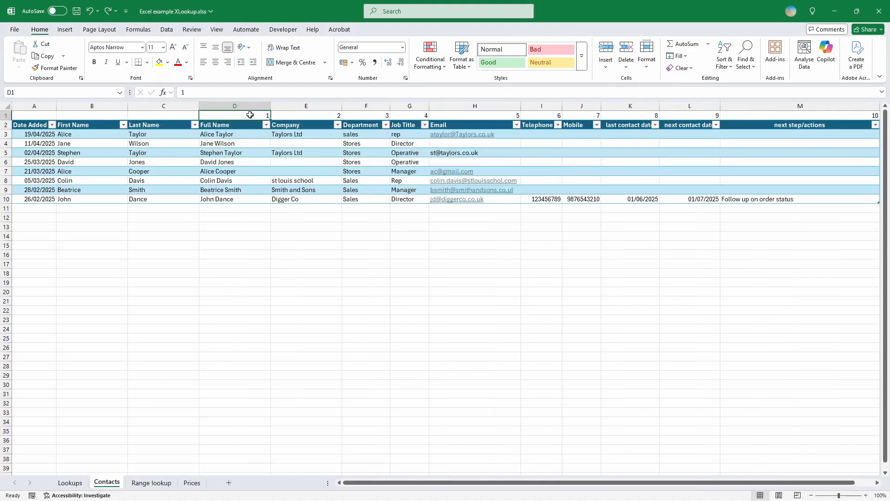
{"action": "key", "text": "Right"}
{"action": "key", "text": "Right"}
{"action": "key", "text": "Right"}
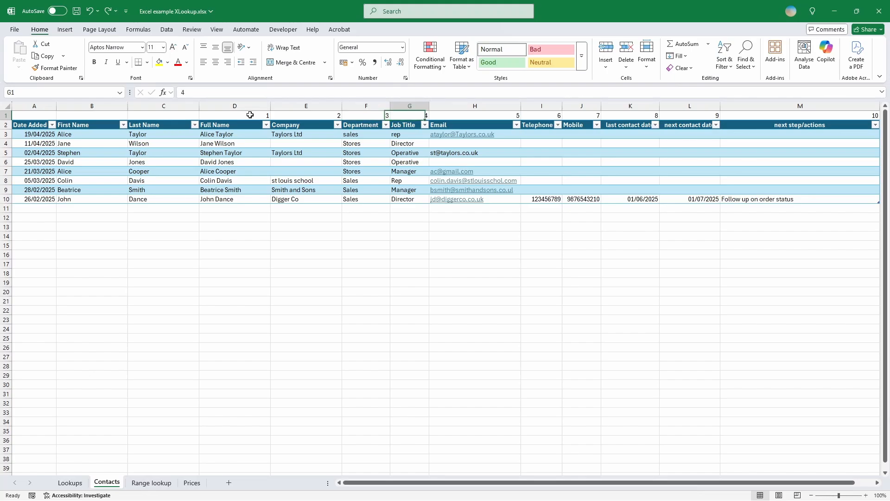
{"action": "key", "text": "Right"}
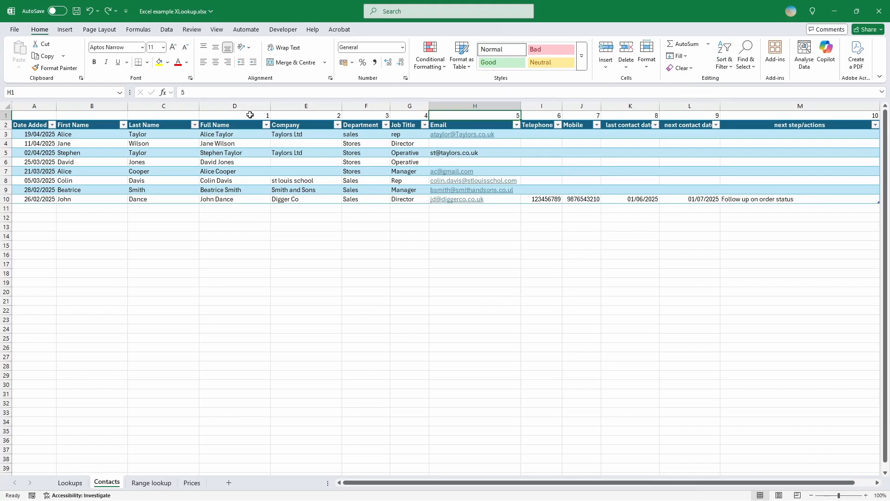
On Lookups, begin a VLOOKUP in C4 with absolute $C$1 as the lookup value.
{"action": "left_click", "coordinate": [70, 483]}
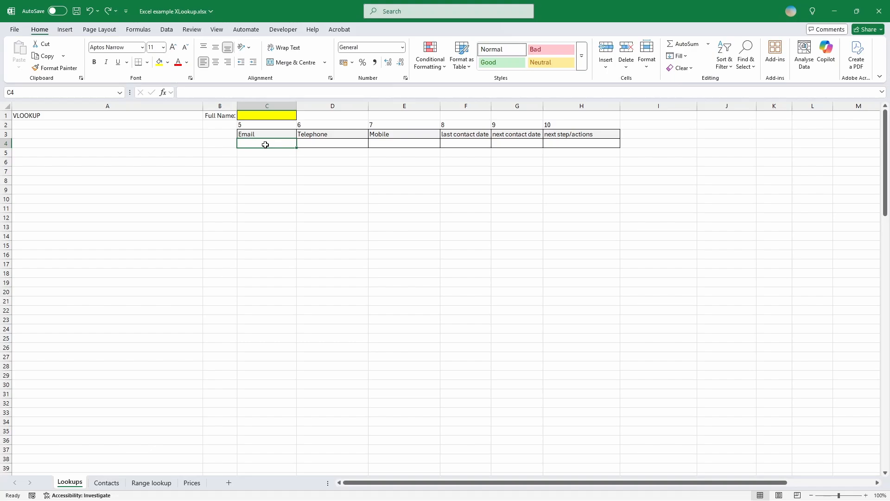
{"action": "type", "text": "=v"}
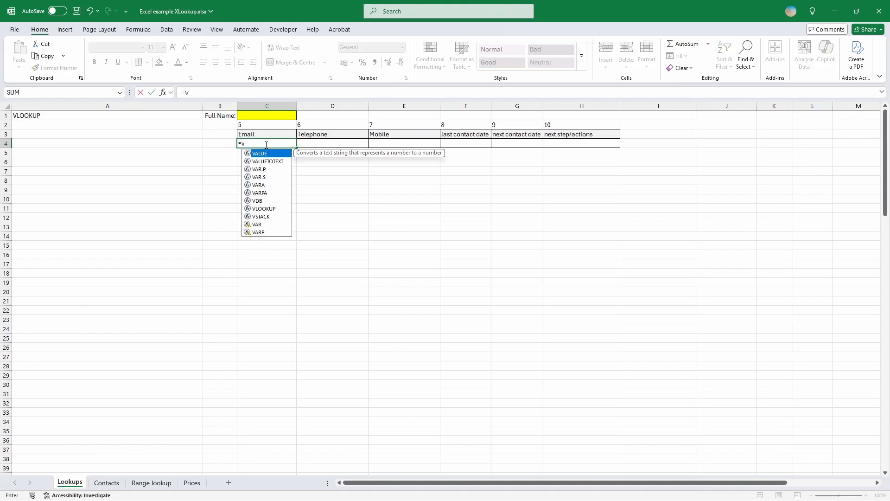
{"action": "type", "text": "lookup"}
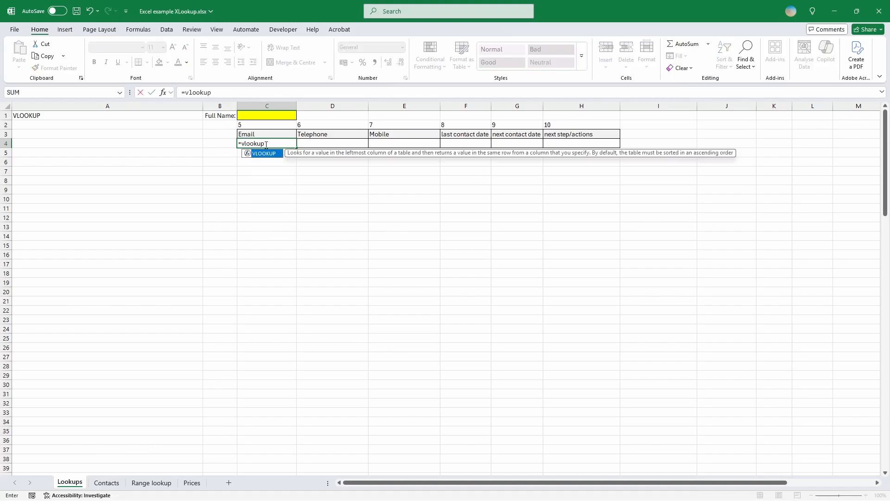
{"action": "key", "text": "Tab"}
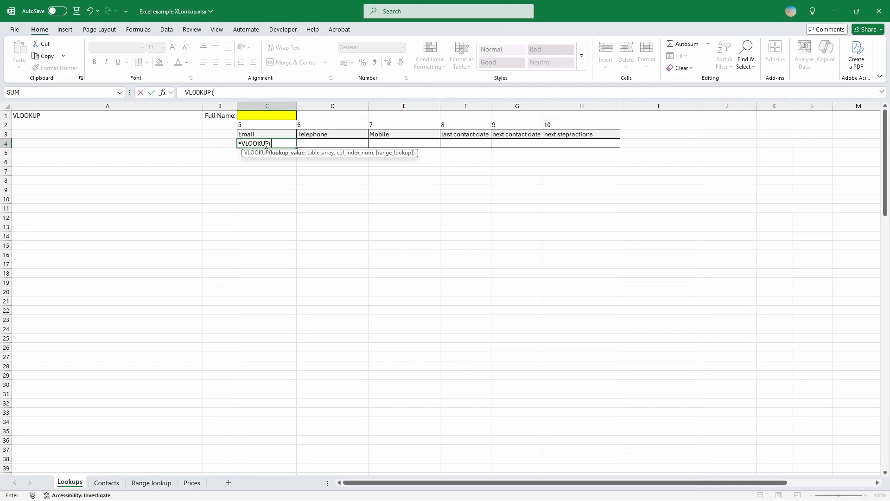
{"action": "left_click", "coordinate": [269, 114]}
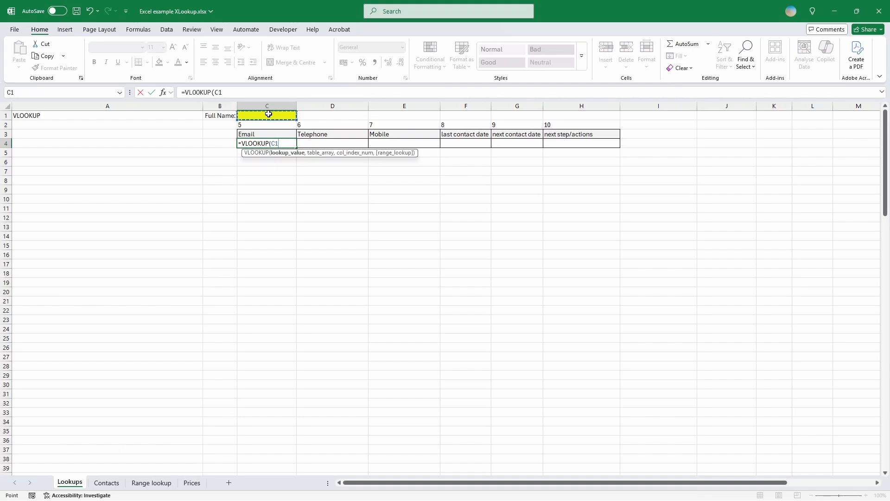
{"action": "key", "text": "F4"}
{"action": "type", "text": ","}
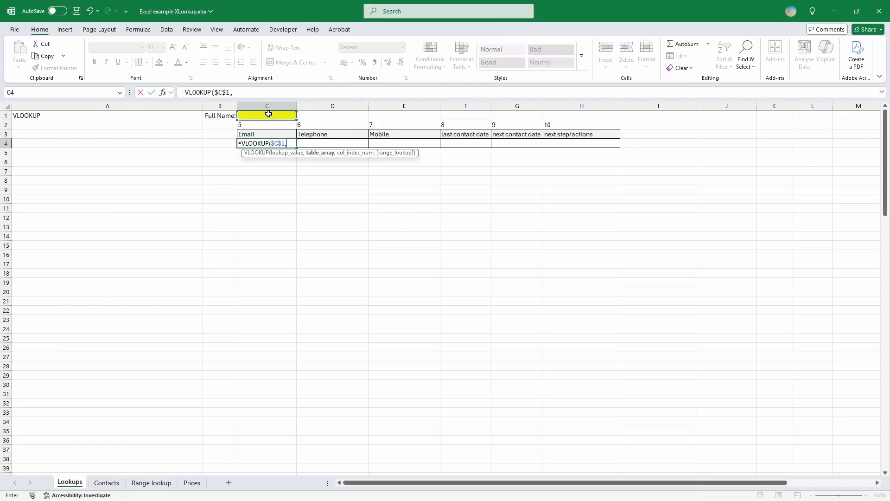
Finish it with ContactsTable Full Name through next step/actions, column number C2, and FALSE.
{"action": "left_click", "coordinate": [106, 483]}
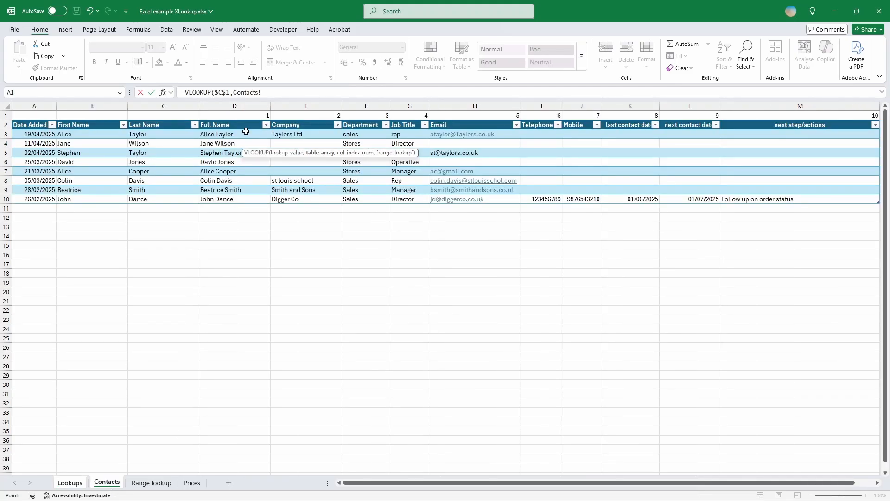
{"action": "left_click_drag", "start_coordinate": [246, 132], "coordinate": [760, 203]}
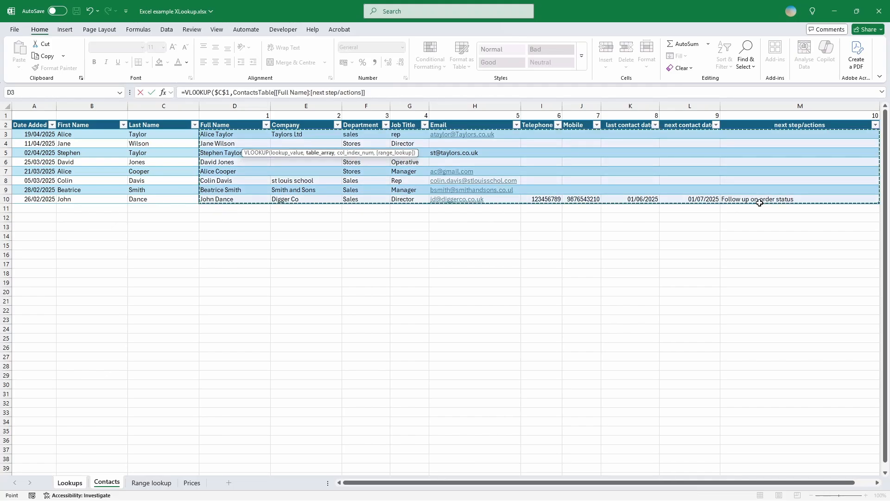
{"action": "type", "text": ","}
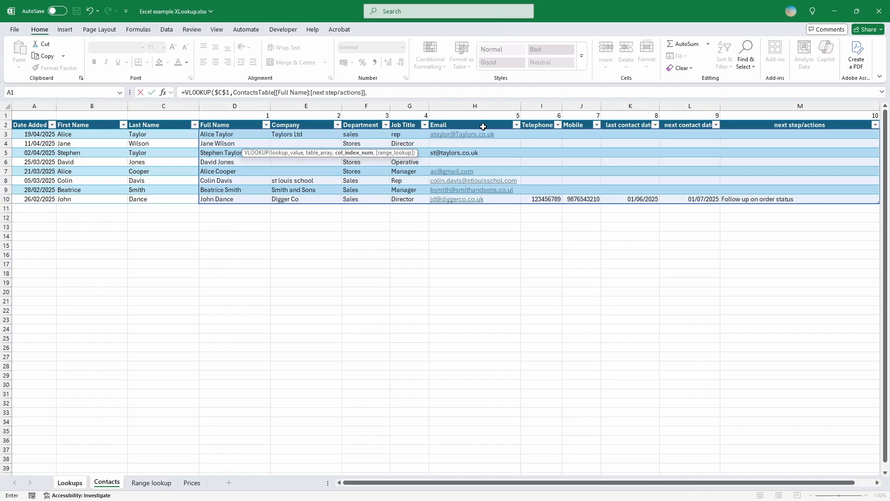
{"action": "left_click", "coordinate": [61, 485]}
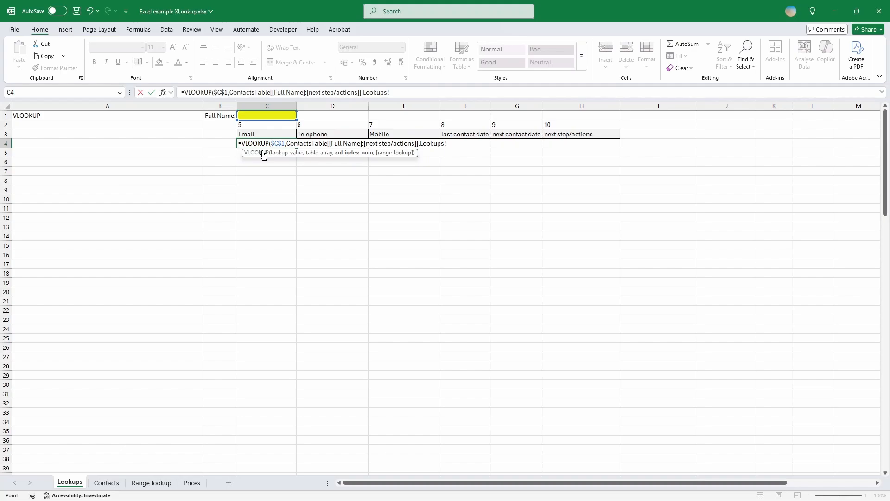
{"action": "left_click", "coordinate": [276, 126]}
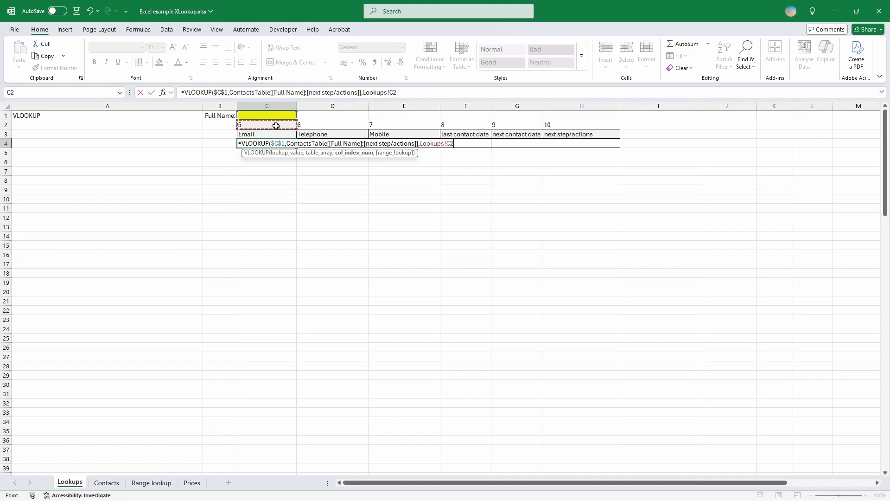
{"action": "type", "text": ","}
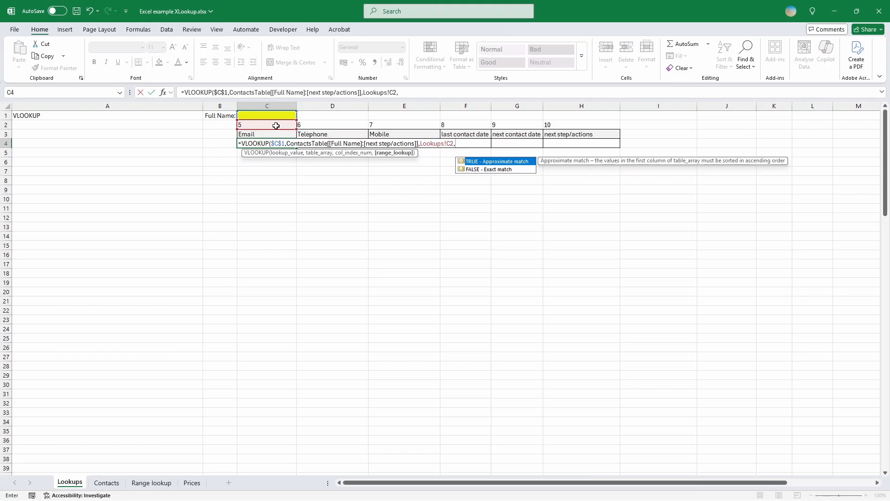
{"action": "type", "text": "false)"}
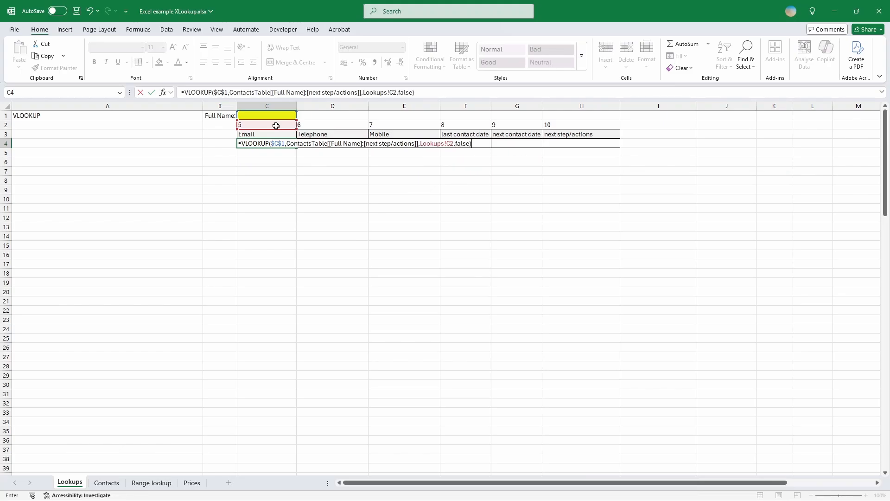
{"action": "key", "text": "Return"}
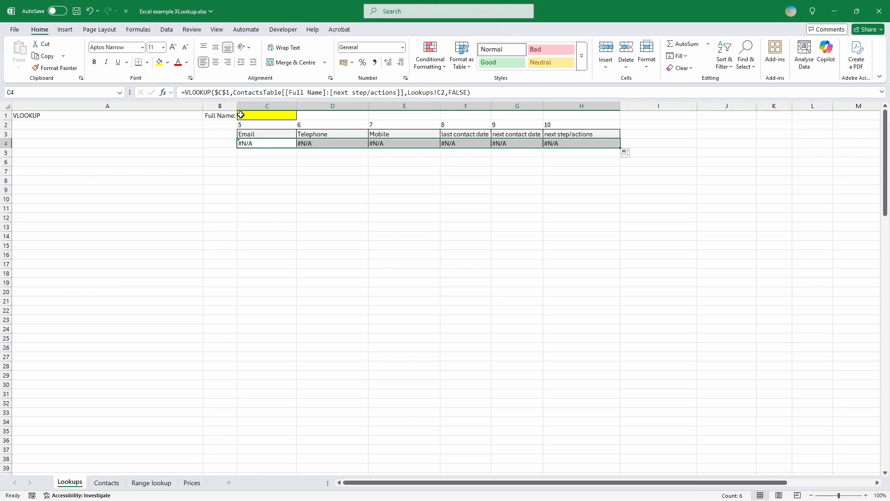
Enter a contact's full name in C1 so row 4 returns their details.
{"action": "left_click", "coordinate": [245, 117]}
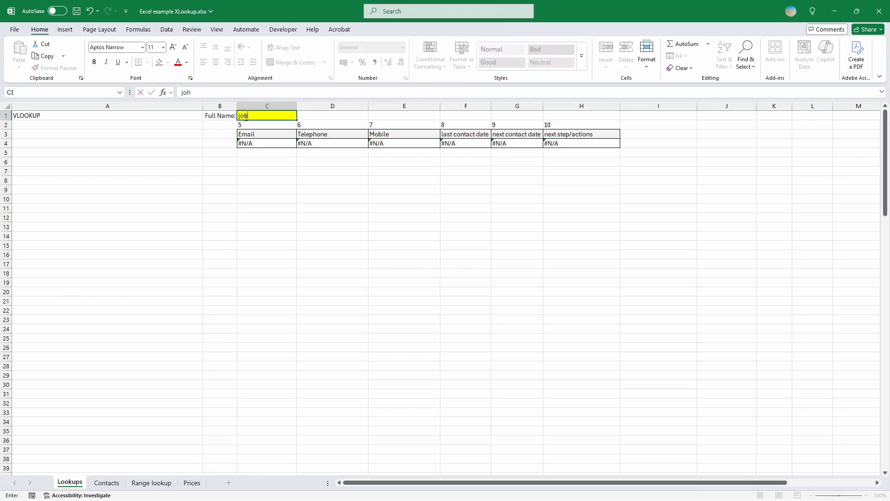
{"action": "key", "text": "ctrl+Return"}
{"action": "key", "text": "Return"}
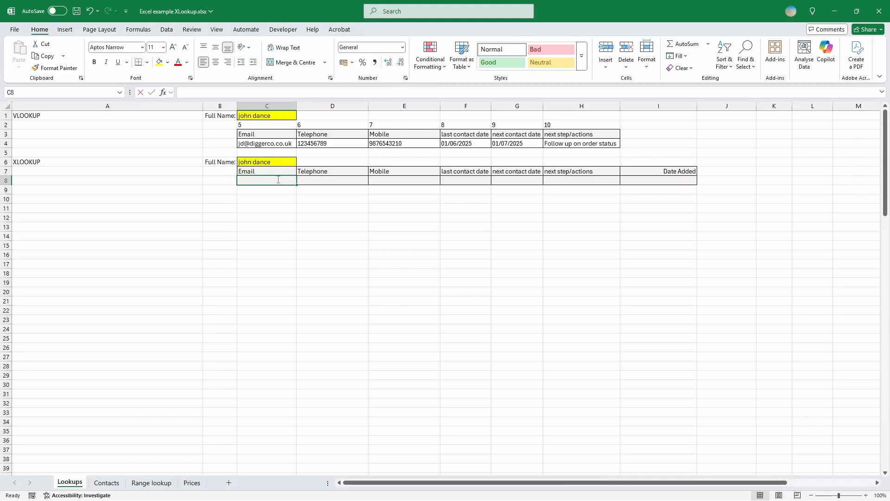
Enter =XLOOKUP($C$6,ContactsTable[Full Name],ContactsTable[Email]) in C8.
{"action": "type", "text": "=xlookup"}
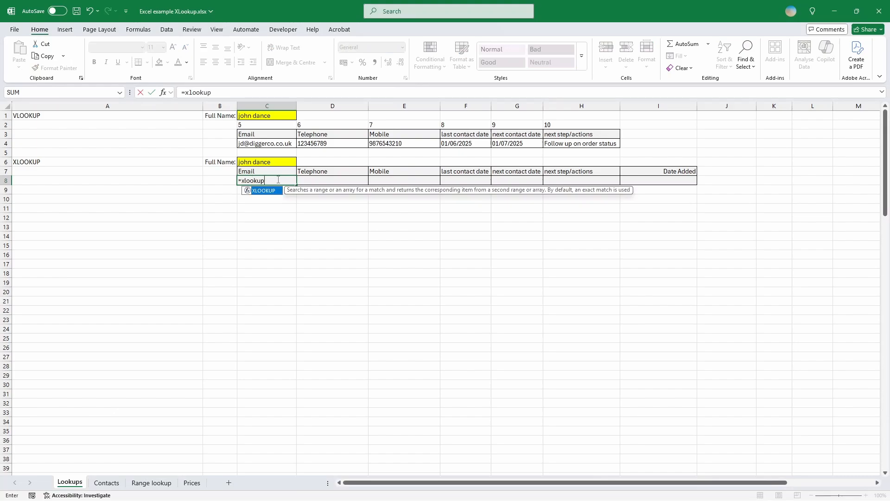
{"action": "key", "text": "Tab"}
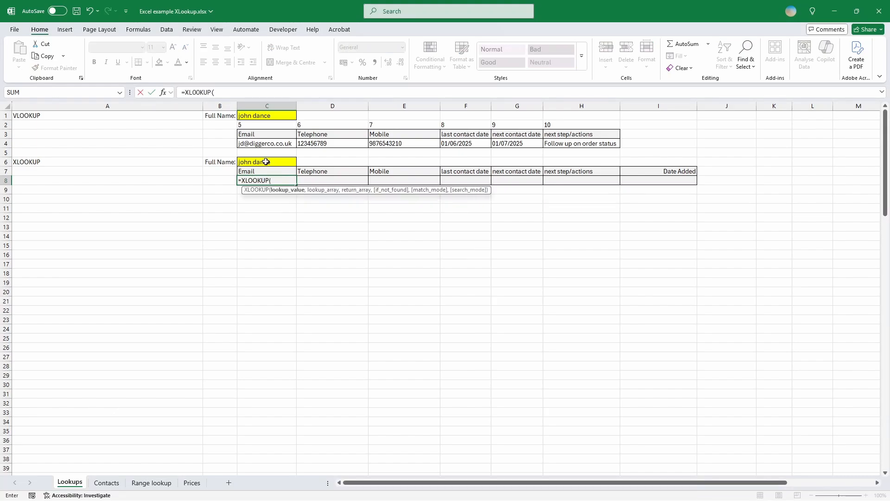
{"action": "left_click", "coordinate": [266, 162]}
{"action": "key", "text": "F4"}
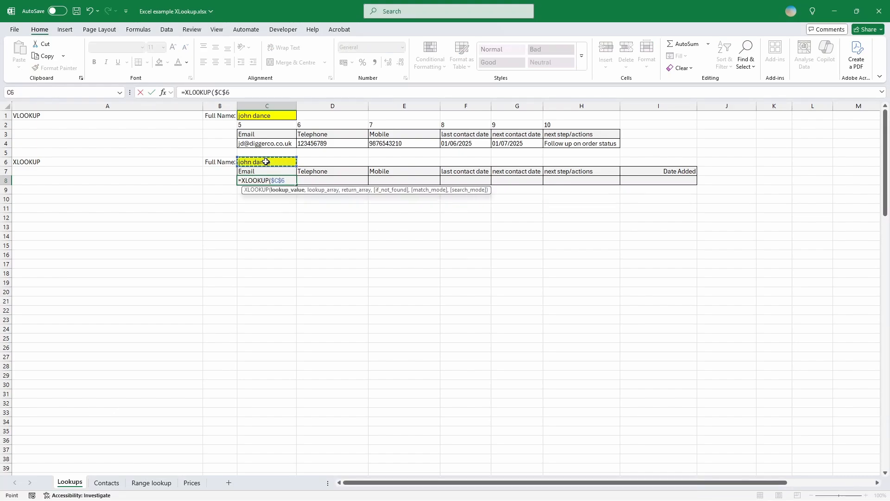
{"action": "type", "text": ","}
{"action": "left_click", "coordinate": [101, 484]}
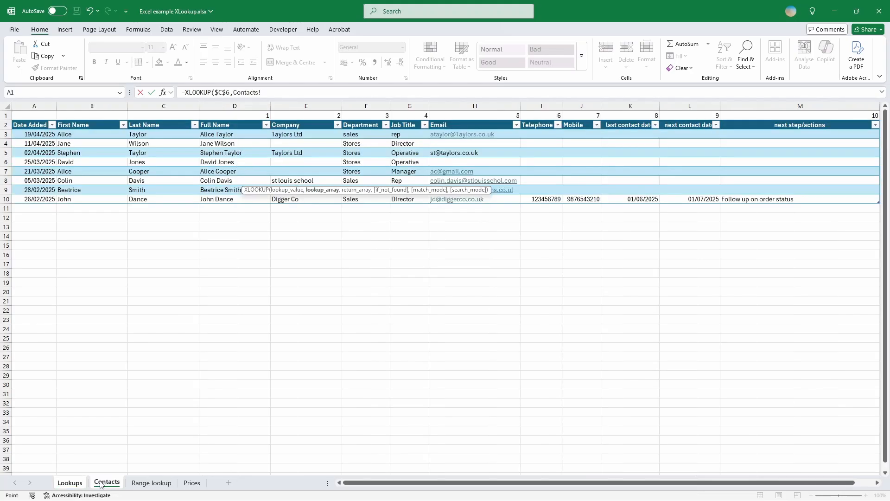
{"action": "left_click", "coordinate": [242, 119]}
{"action": "type", "text": ","}
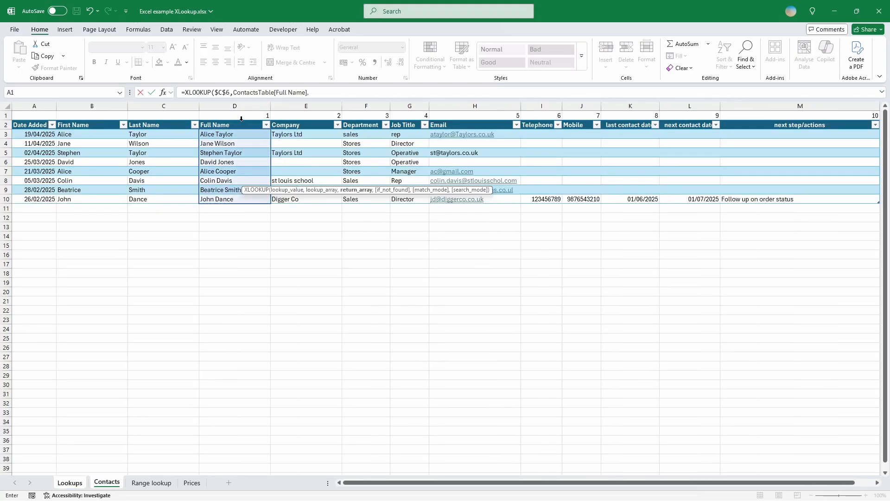
{"action": "type", "text": "conta"}
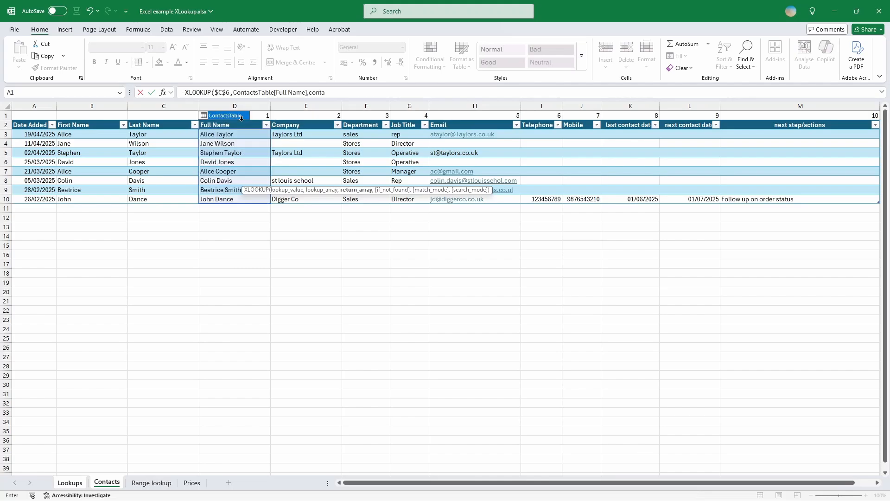
{"action": "type", "text": "cts"}
{"action": "key", "text": "Tab"}
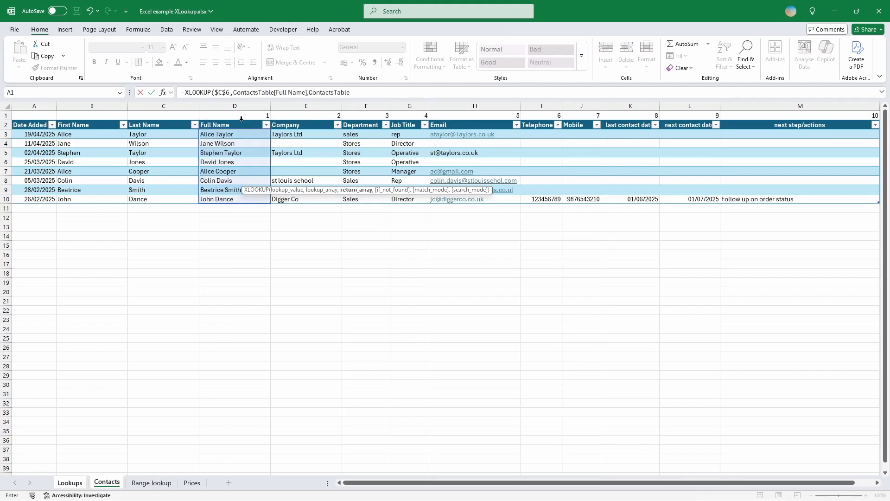
{"action": "type", "text": "[email"}
{"action": "double_click", "coordinate": [236, 115]}
{"action": "key", "text": "Return"}
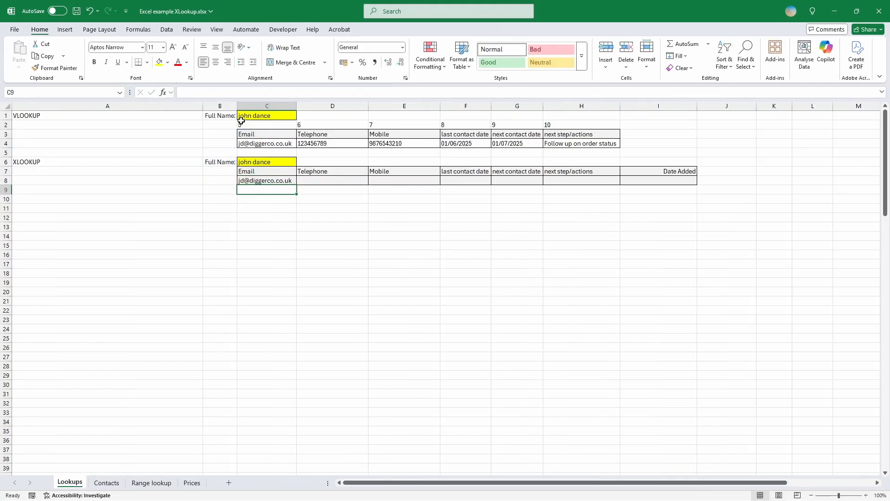
Change C8's lookup array to ContactsTable[[Full Name]:[Full Name]] so it stays fixed when copied.
{"action": "left_click", "coordinate": [259, 181]}
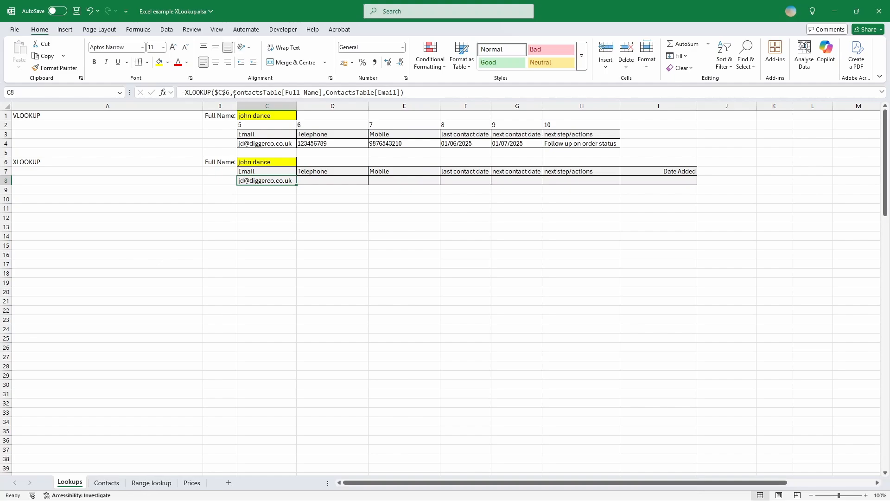
{"action": "left_click", "coordinate": [282, 92]}
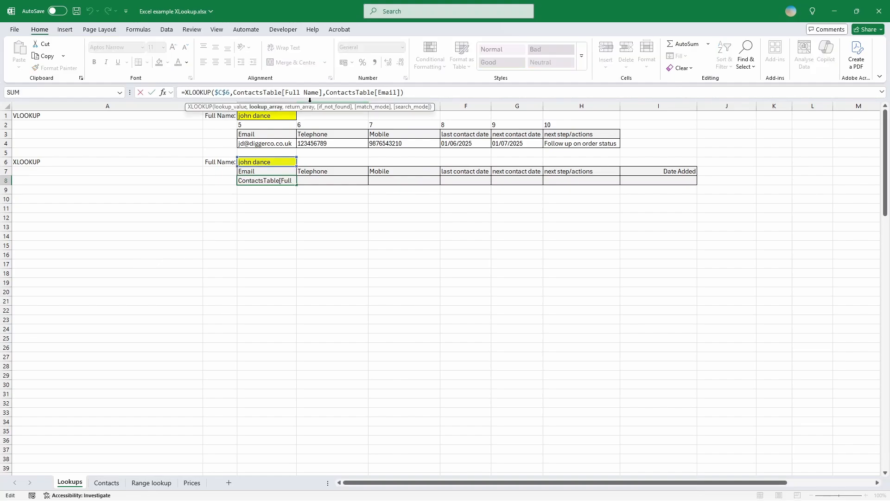
{"action": "type", "text": "["}
{"action": "key", "text": "Escape"}
{"action": "key", "text": "Right"}
{"action": "key", "text": "Right"}
{"action": "key", "text": "Right"}
{"action": "key", "text": "Right"}
{"action": "key", "text": "Right"}
{"action": "key", "text": "Right"}
{"action": "key", "text": "Right"}
{"action": "key", "text": "Right"}
{"action": "key", "text": "Right"}
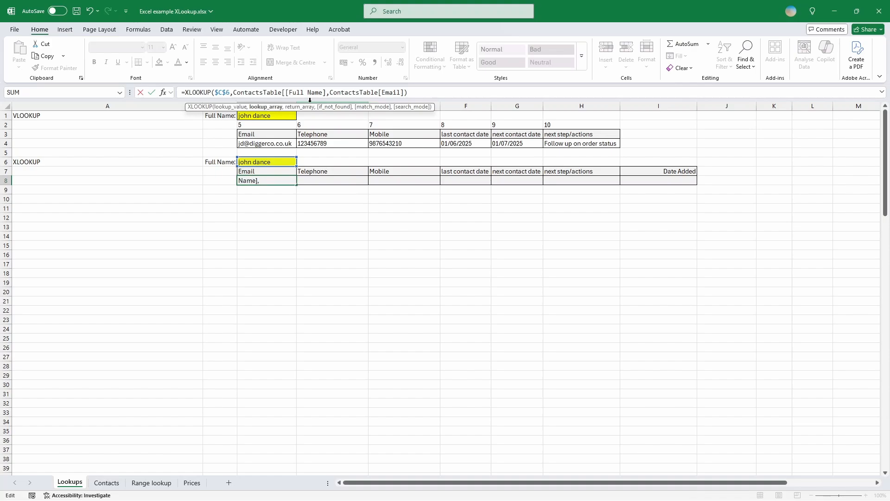
{"action": "key", "text": "Right"}
{"action": "type", "text": ":"}
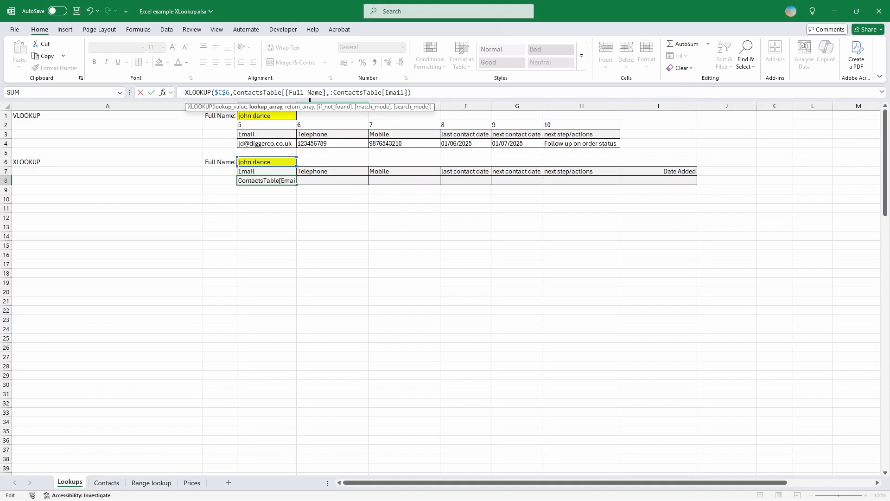
{"action": "key", "text": "BackSpace"}
{"action": "key", "text": "Left"}
{"action": "type", "text": ":[Full Name"}
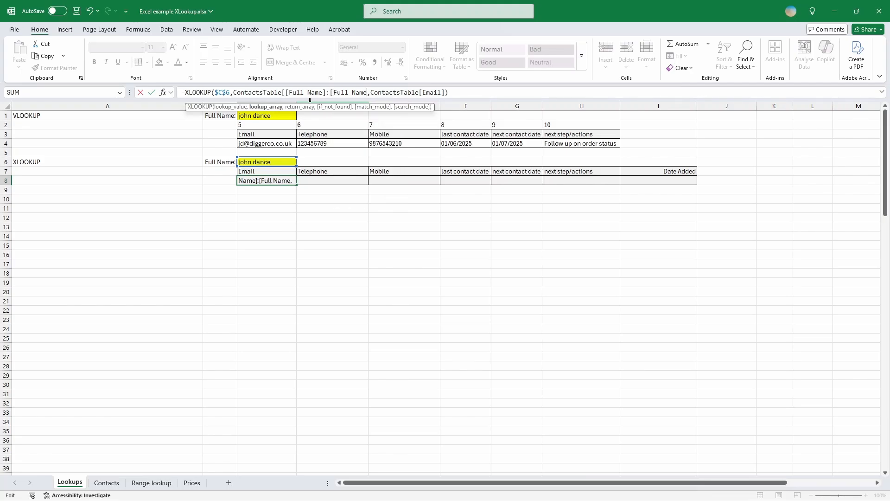
{"action": "type", "text": "]]"}
Commit the anchored formula and fill C8 across to H8.
{"action": "key", "text": "Return"}
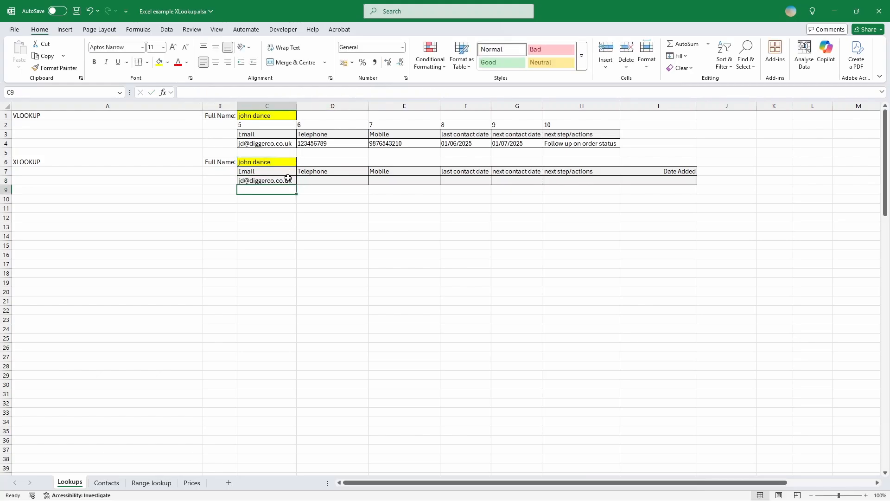
{"action": "left_click", "coordinate": [288, 178]}
{"action": "left_click_drag", "start_coordinate": [296, 185], "coordinate": [663, 183]}
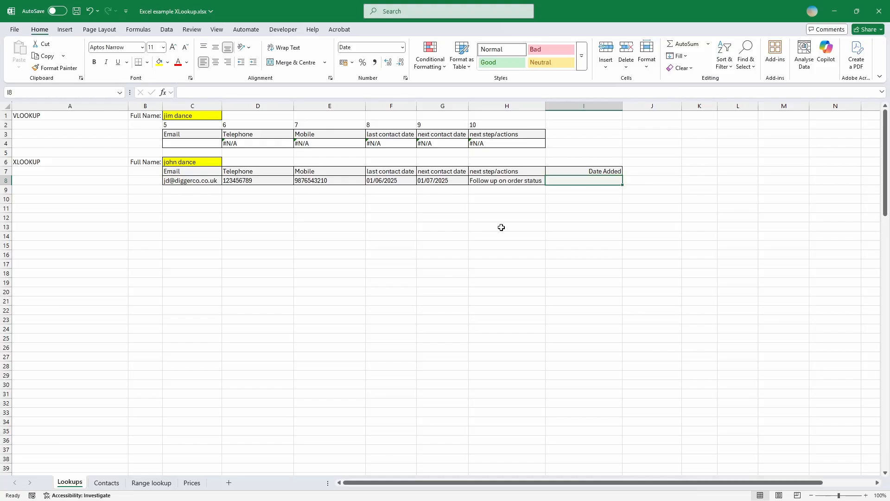
In I8, enter an XLOOKUP on $C$6 returning the Date Added, 26/02/2025.
{"action": "type", "text": "=xlookup"}
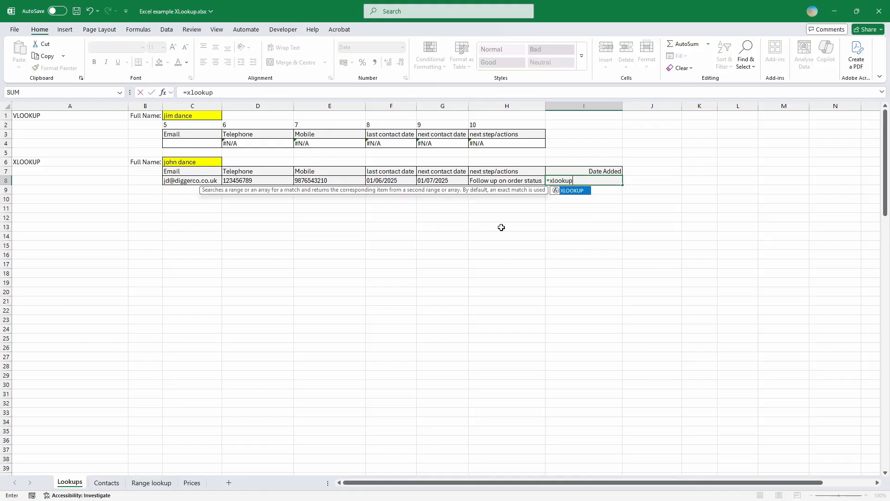
{"action": "key", "text": "Tab"}
{"action": "left_click", "coordinate": [203, 163]}
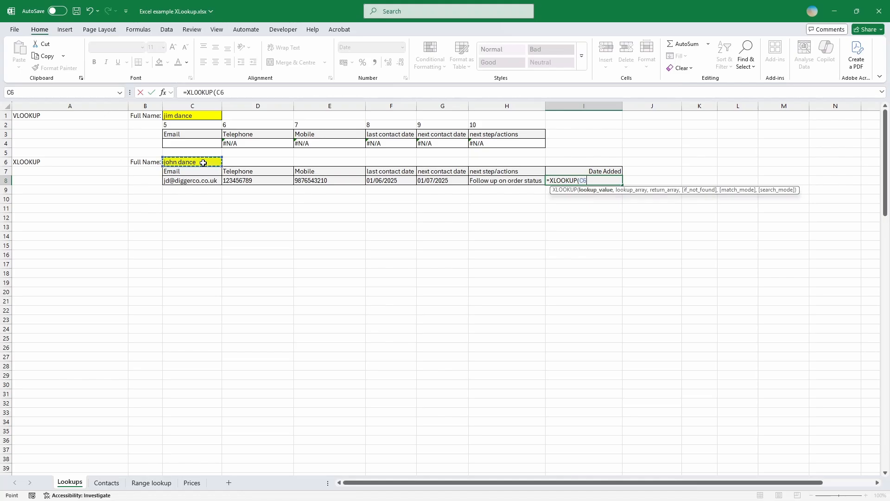
{"action": "key", "text": "F4"}
{"action": "type", "text": ","}
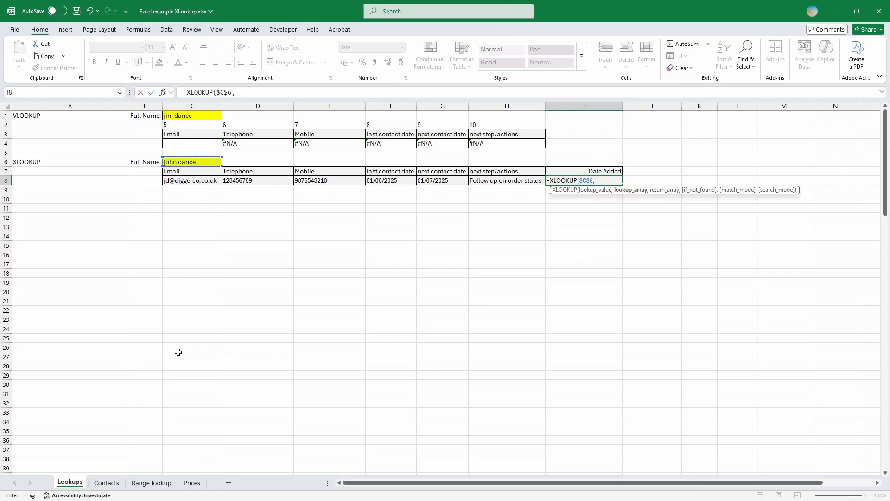
{"action": "left_click", "coordinate": [107, 483]}
{"action": "left_click", "coordinate": [205, 128]}
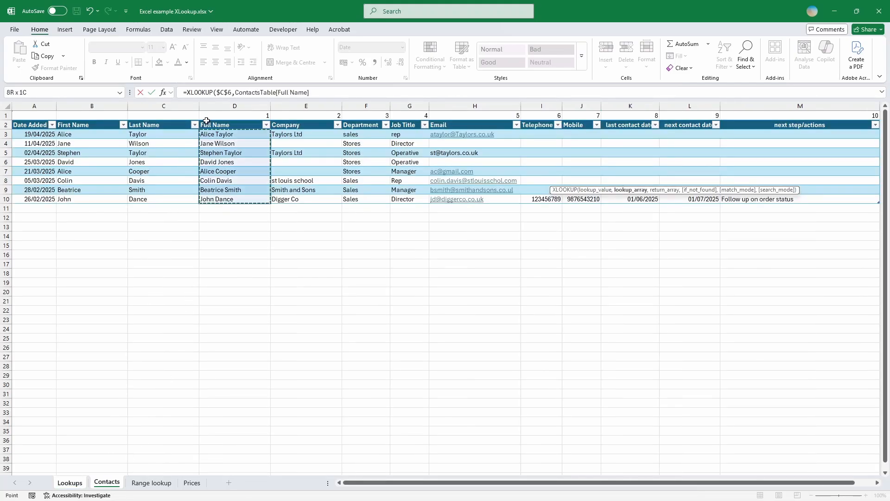
{"action": "type", "text": ","}
{"action": "left_click", "coordinate": [35, 121]}
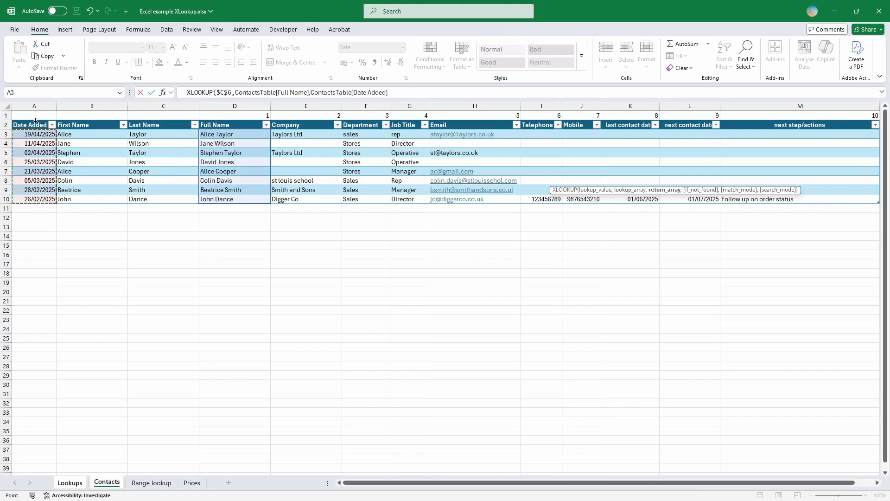
{"action": "type", "text": ")"}
{"action": "key", "text": "Return"}
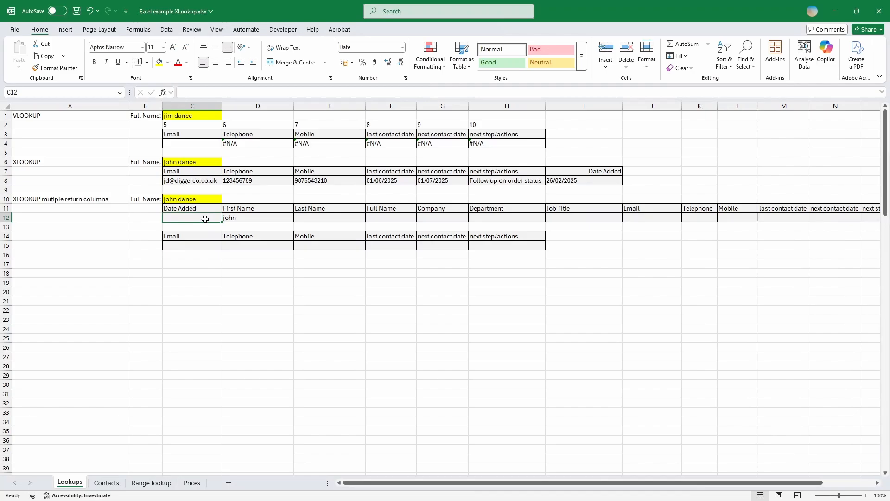
Start an XLOOKUP in C12 matching $C$10 against ContactsTable[Full Name].
{"action": "type", "text": "="}
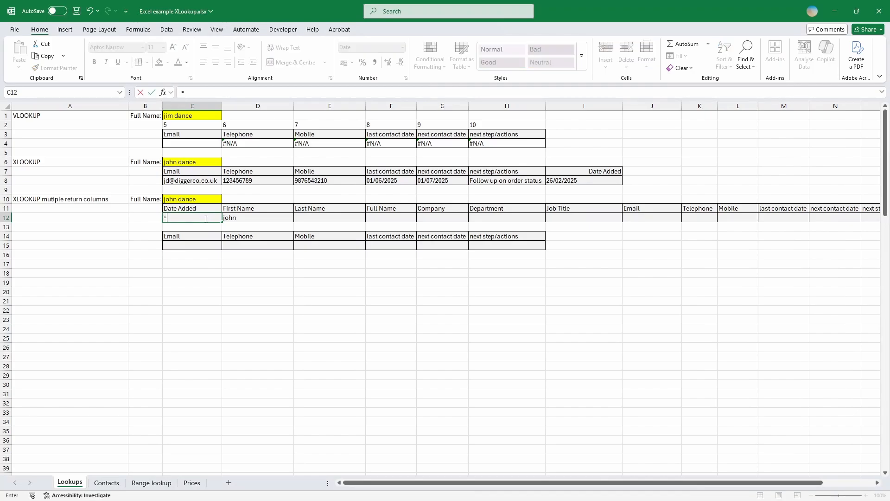
{"action": "type", "text": "xlookup"}
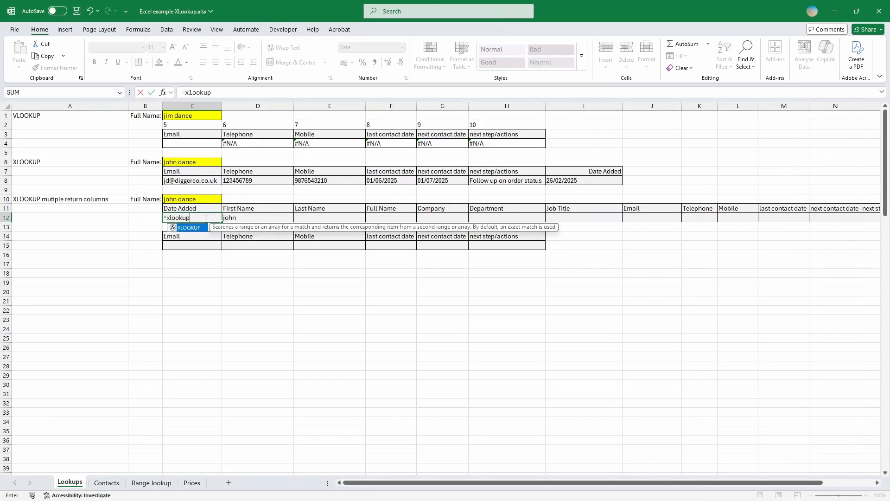
{"action": "key", "text": "Tab"}
{"action": "left_click", "coordinate": [166, 201]}
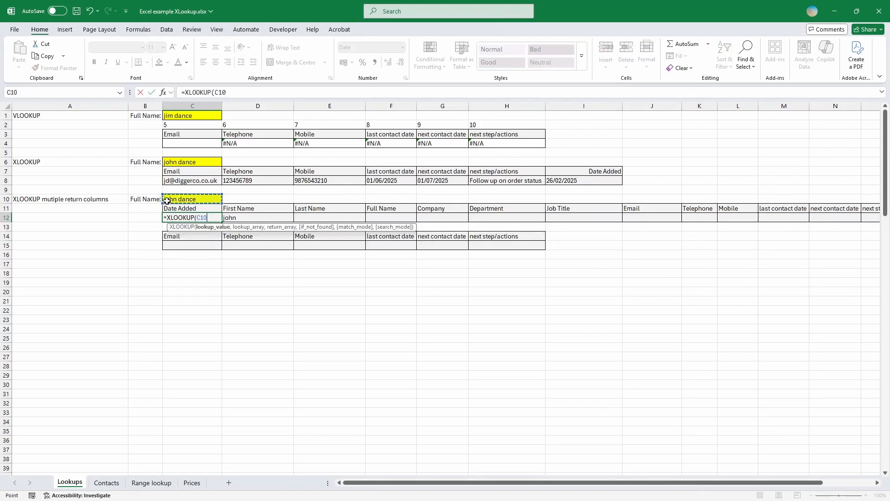
{"action": "key", "text": "F4"}
{"action": "type", "text": ","}
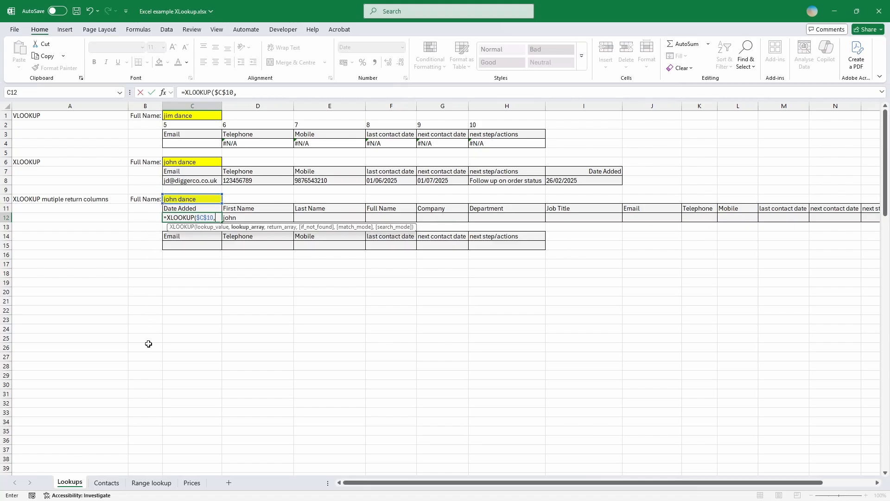
{"action": "left_click", "coordinate": [106, 483]}
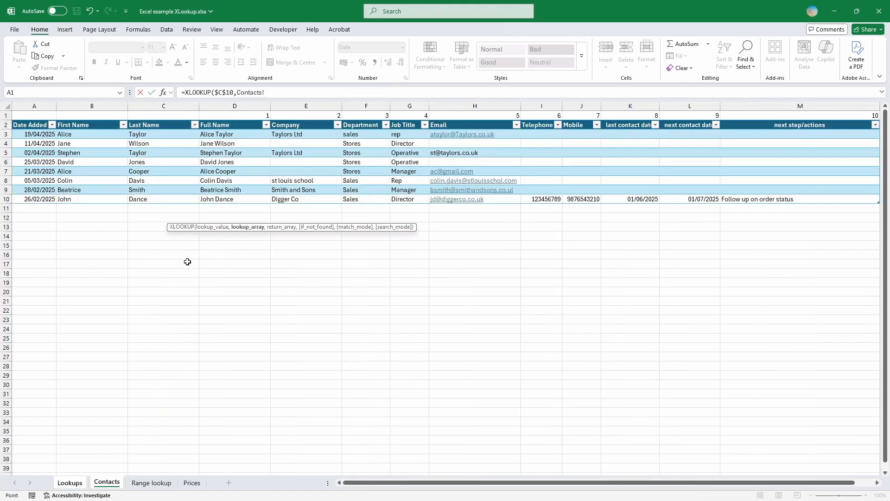
{"action": "left_click", "coordinate": [230, 125]}
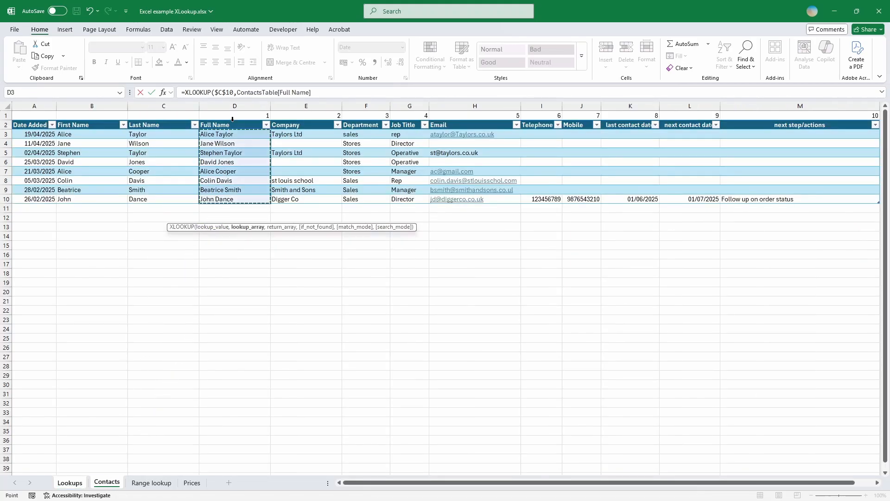
{"action": "type", "text": ","}
Return the whole ContactsTable row and clear D12 so the result spills across row 12.
{"action": "left_click_drag", "start_coordinate": [35, 121], "coordinate": [767, 129]}
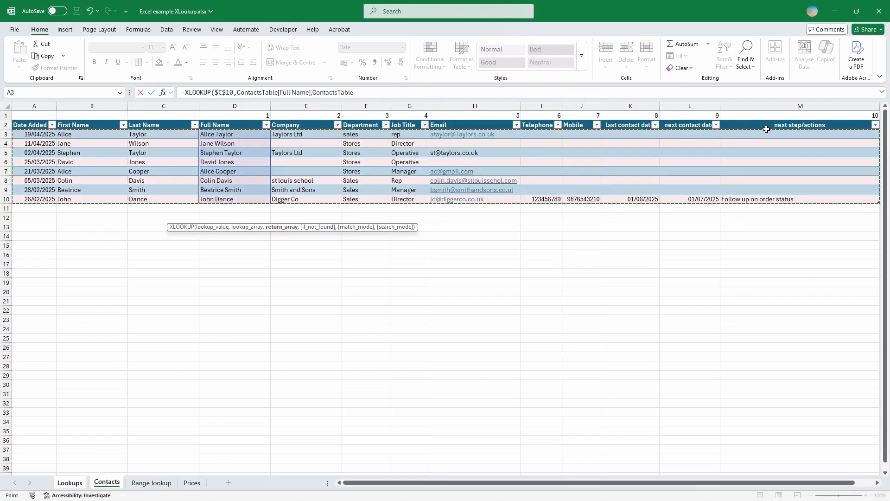
{"action": "key", "text": "ctrl+Return"}
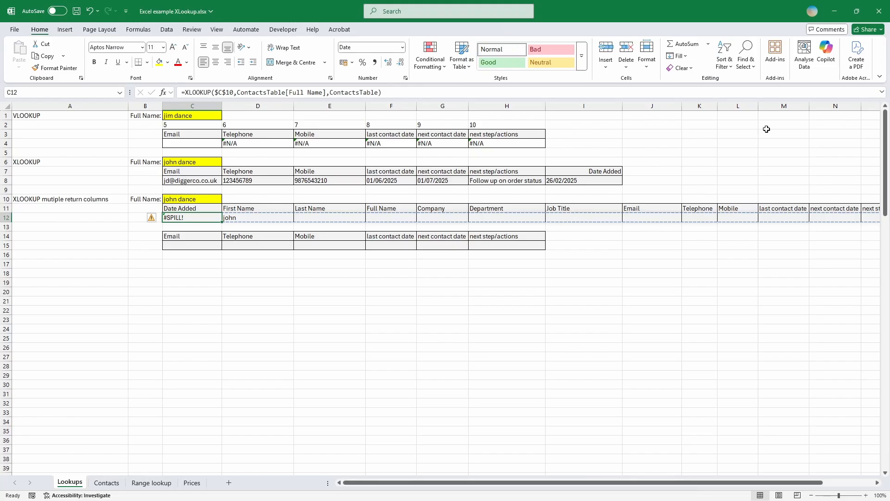
{"action": "key", "text": "Right"}
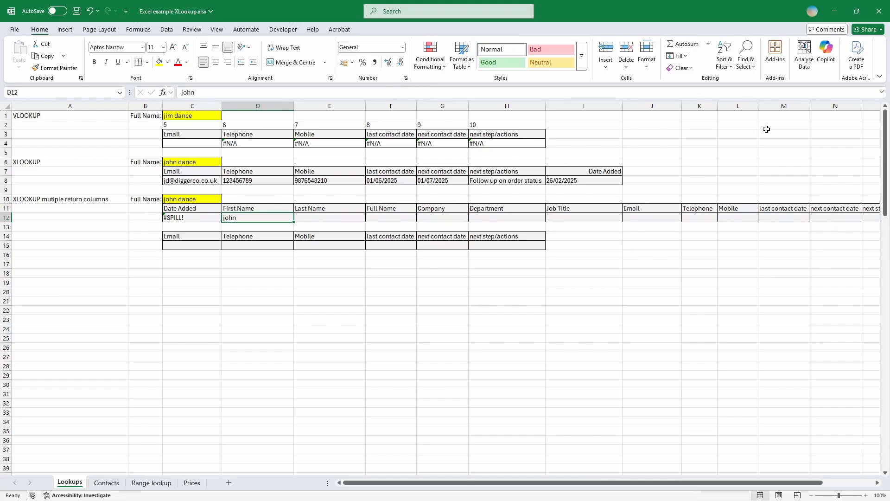
{"action": "key", "text": "Delete"}
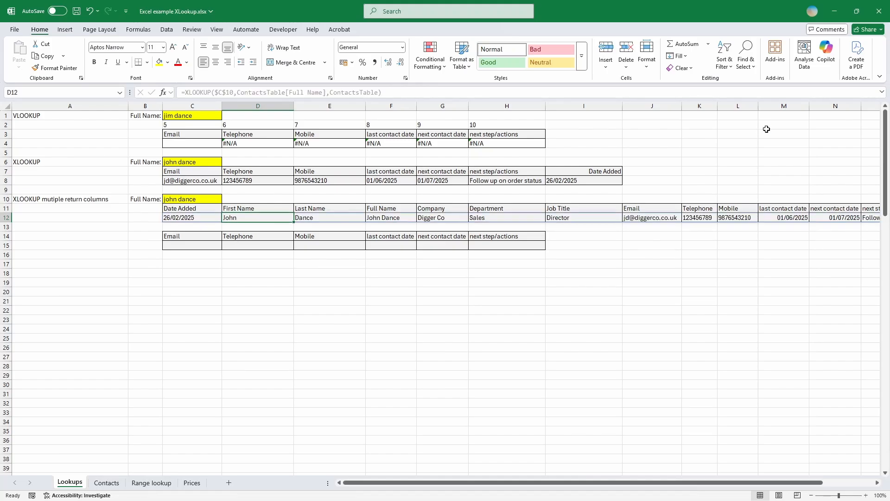
In C15, enter an XLOOKUP on $C$10 returning the Email through next step/actions columns.
{"action": "left_click", "coordinate": [195, 247]}
{"action": "type", "text": "="}
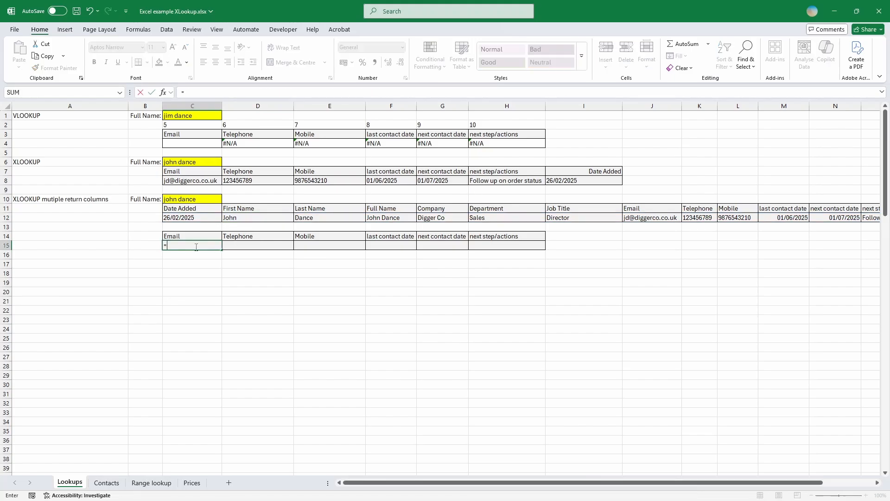
{"action": "type", "text": "xlookup"}
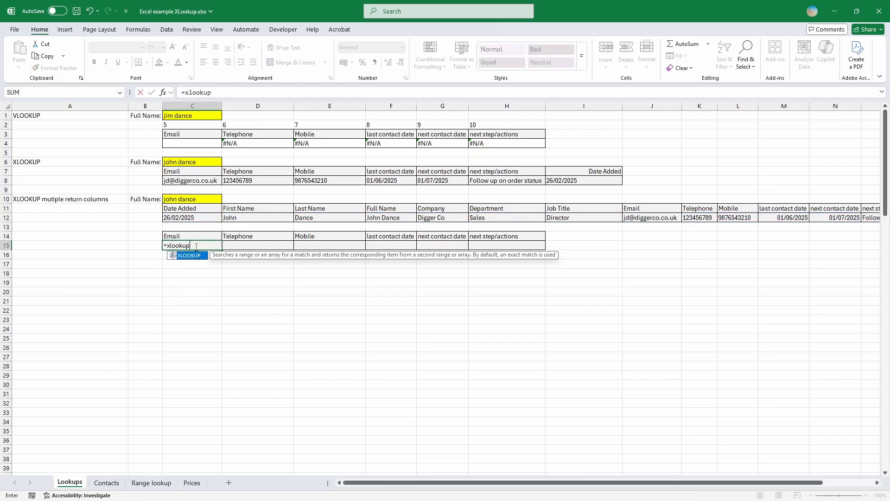
{"action": "key", "text": "Tab"}
{"action": "left_click", "coordinate": [179, 199]}
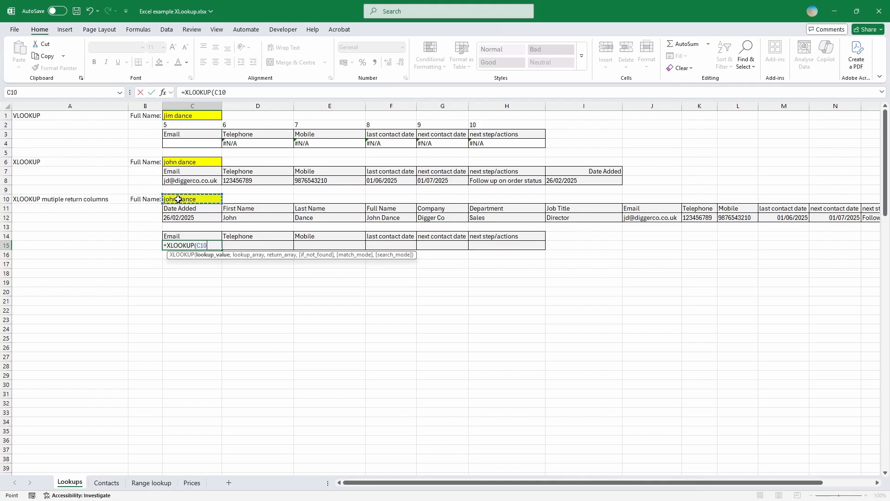
{"action": "key", "text": "F4"}
{"action": "type", "text": ","}
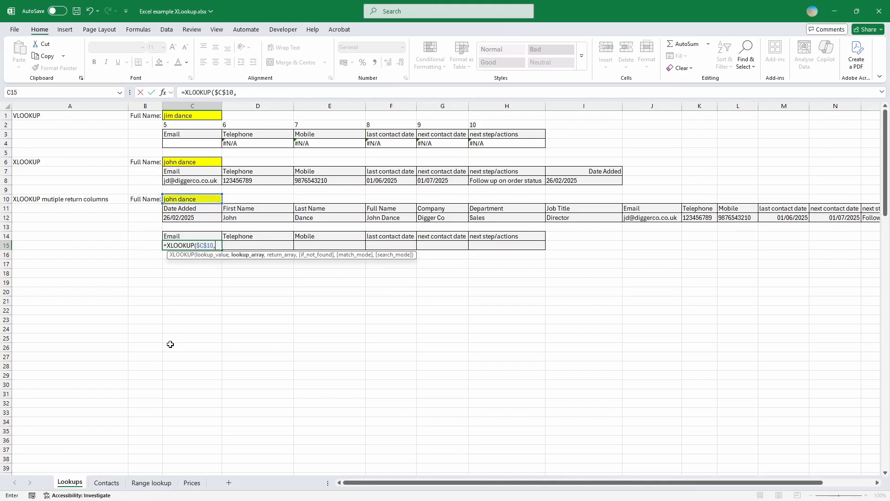
{"action": "left_click", "coordinate": [107, 483]}
{"action": "left_click", "coordinate": [244, 121]}
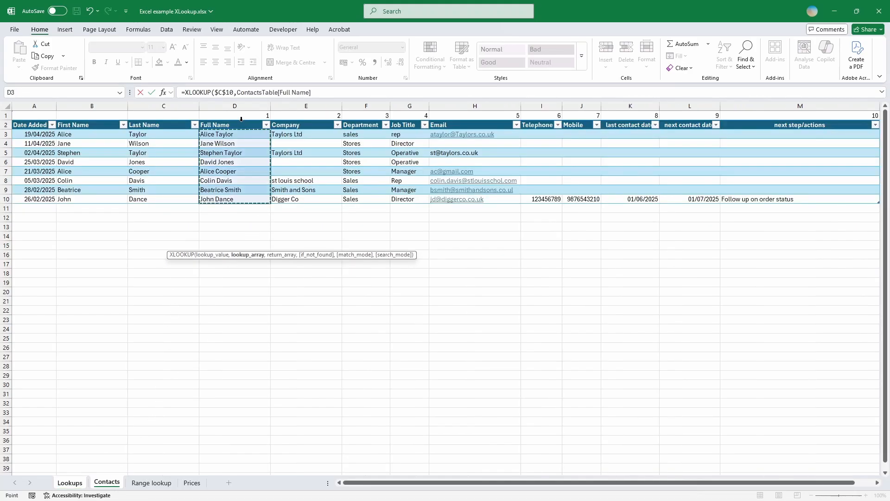
{"action": "type", "text": ","}
{"action": "left_click_drag", "start_coordinate": [439, 119], "coordinate": [778, 129]}
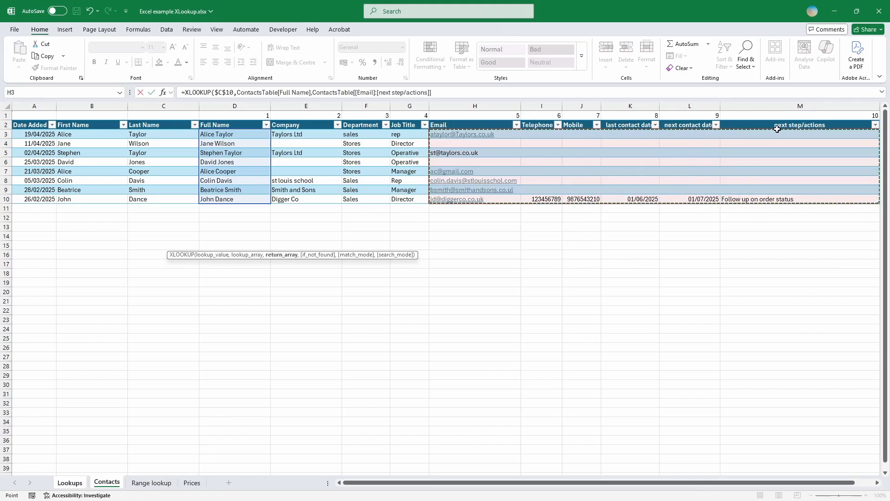
{"action": "key", "text": "Return"}
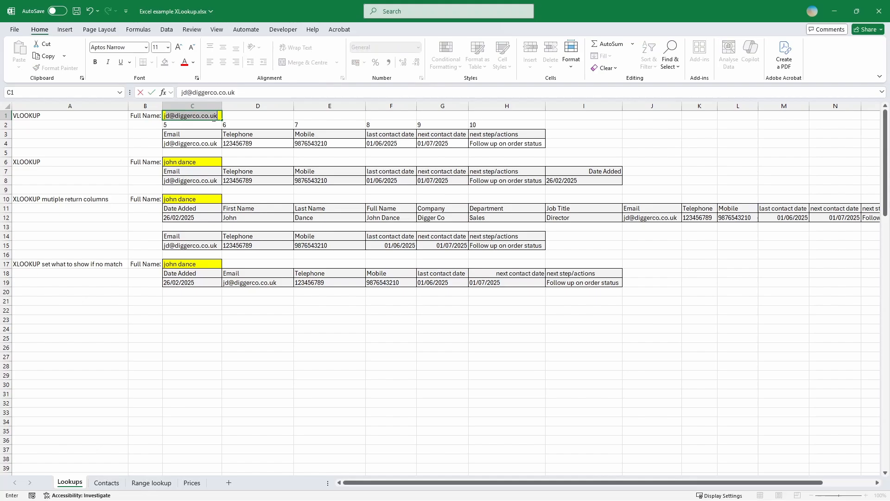
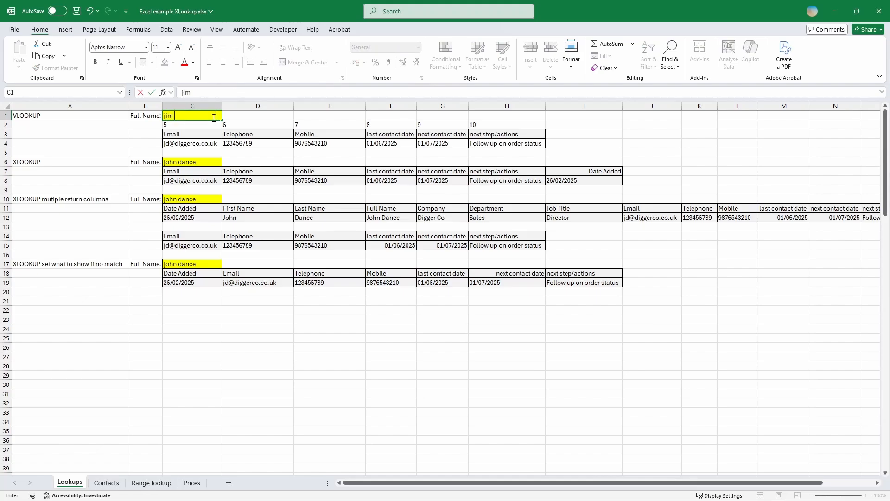
Enter the same name missing from the contacts table into lookup cells C1 and C17.
{"action": "key", "text": "ctrl+Return"}
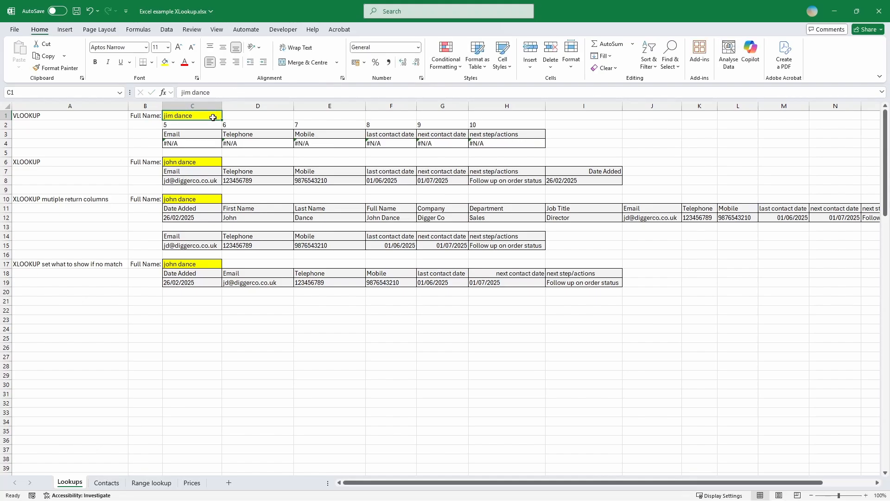
{"action": "left_click", "coordinate": [188, 263]}
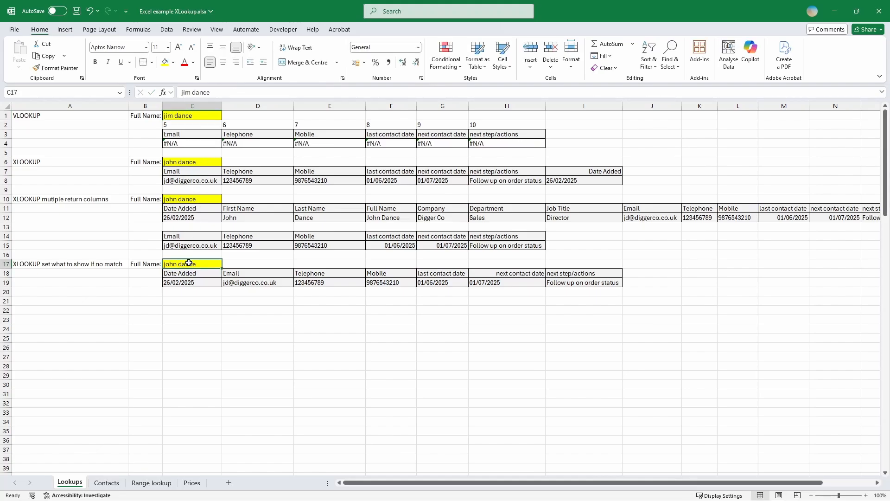
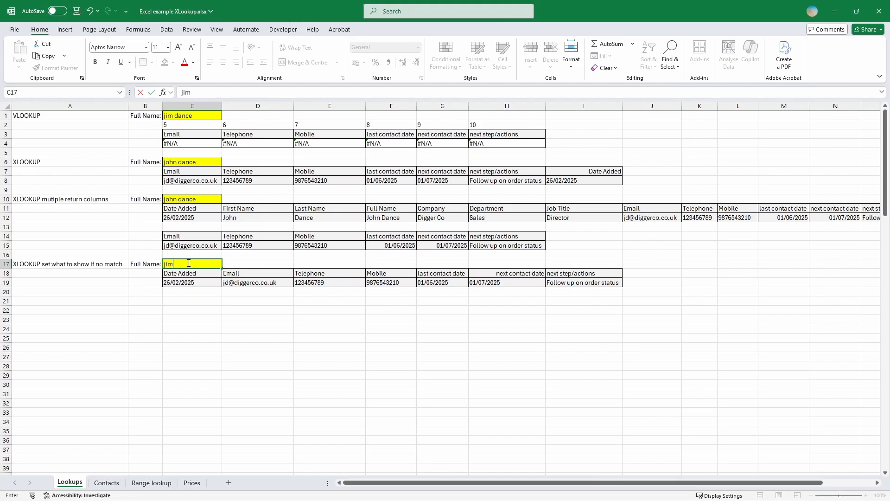
{"action": "key", "text": "ctrl+Return"}
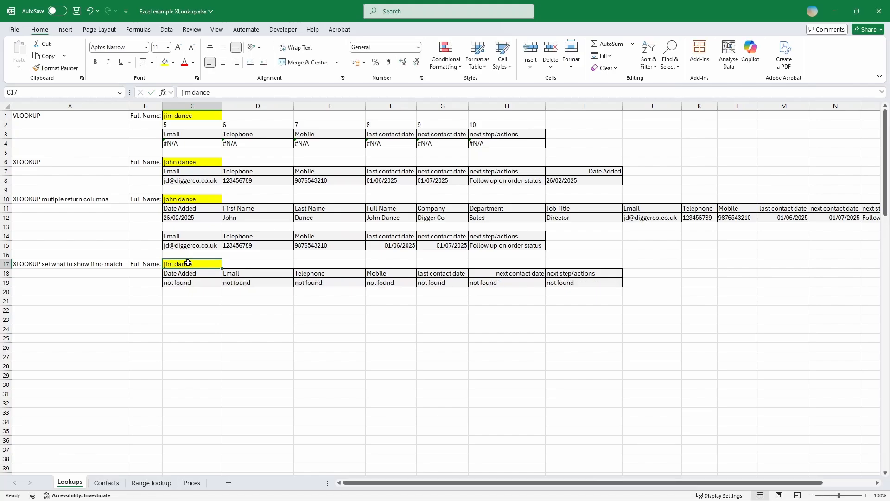
Change C19's if-not-found text from "not found" to "" so Date Added shows blank.
{"action": "left_click", "coordinate": [190, 281]}
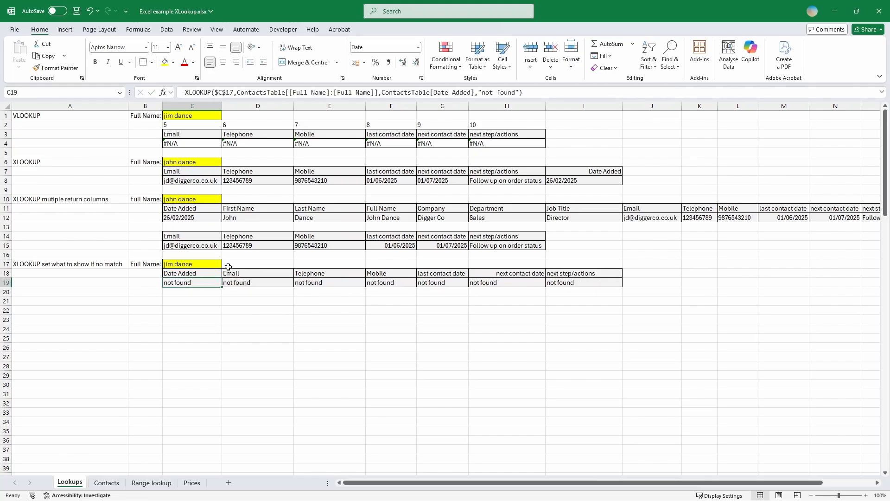
{"action": "left_click_drag", "start_coordinate": [519, 92], "coordinate": [478, 94]}
{"action": "type", "text": "\"\""}
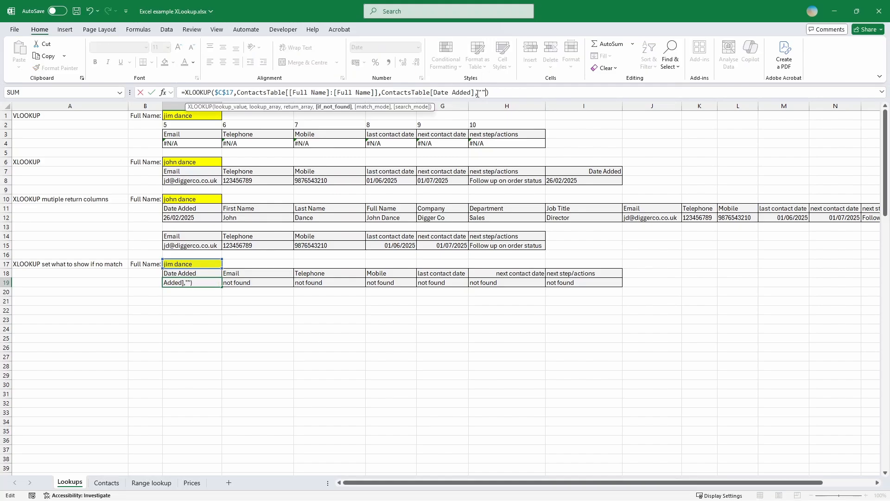
{"action": "key", "text": "ctrl+Return"}
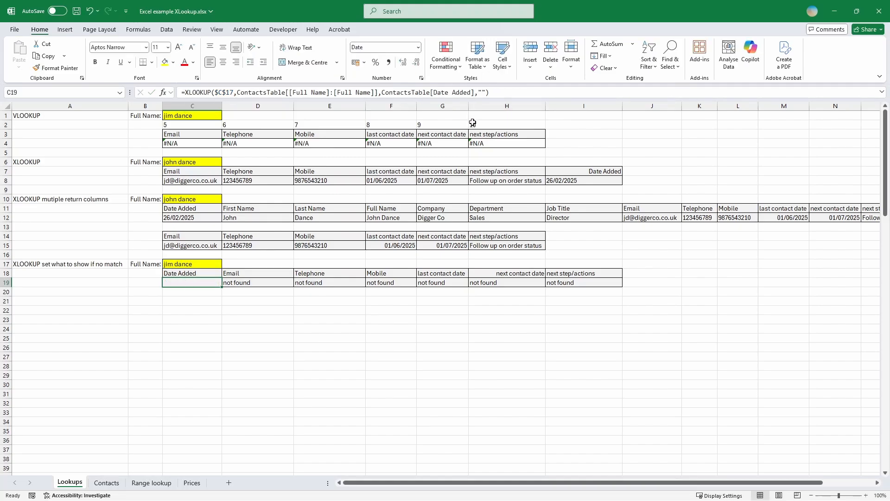
Wrap C4's Email VLOOKUP in IFERROR with a "" fallback so it shows blank.
{"action": "left_click", "coordinate": [200, 145]}
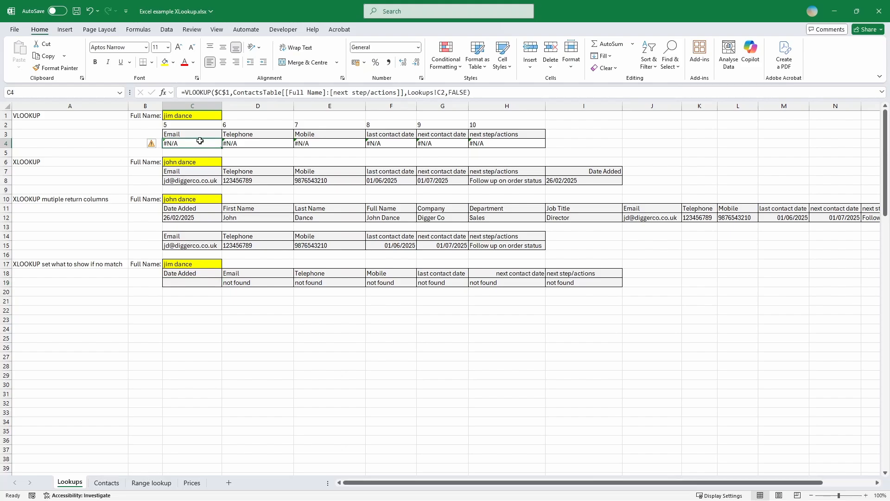
{"action": "left_click", "coordinate": [196, 93]}
{"action": "type", "text": "ifer"}
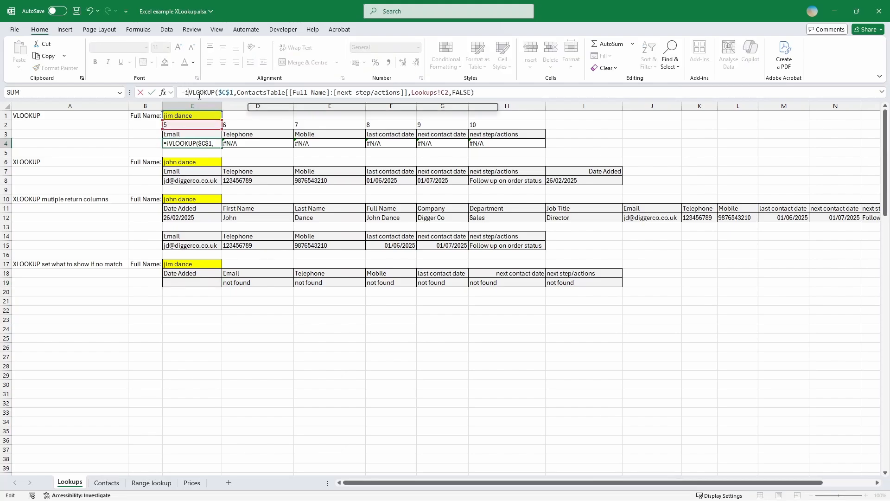
{"action": "key", "text": "Tab"}
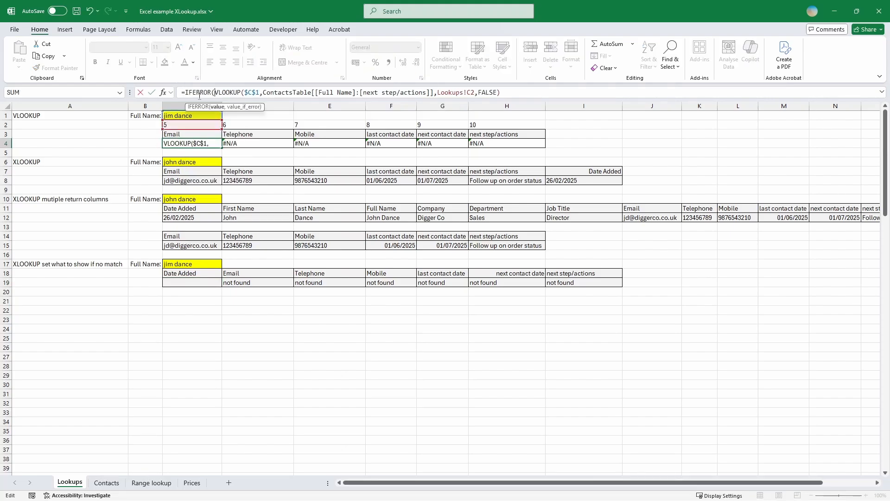
{"action": "key", "text": "End"}
{"action": "type", "text": ",\"\""}
{"action": "key", "text": "ctrl+Return"}
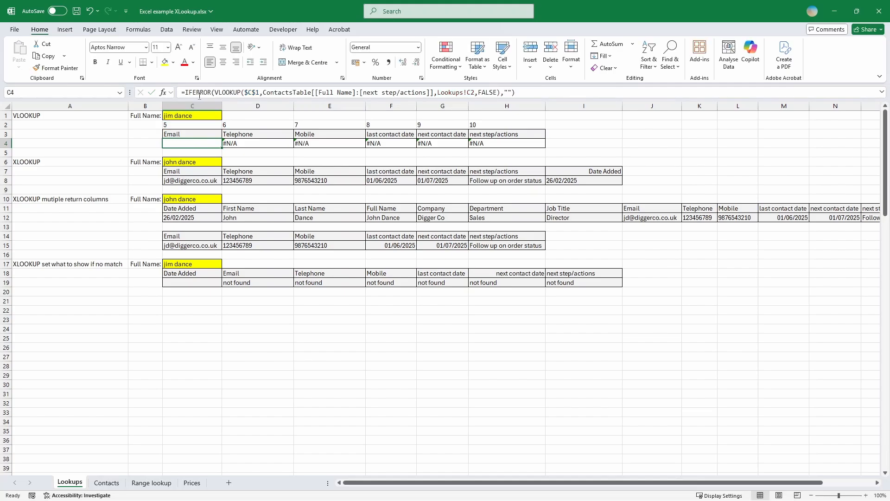